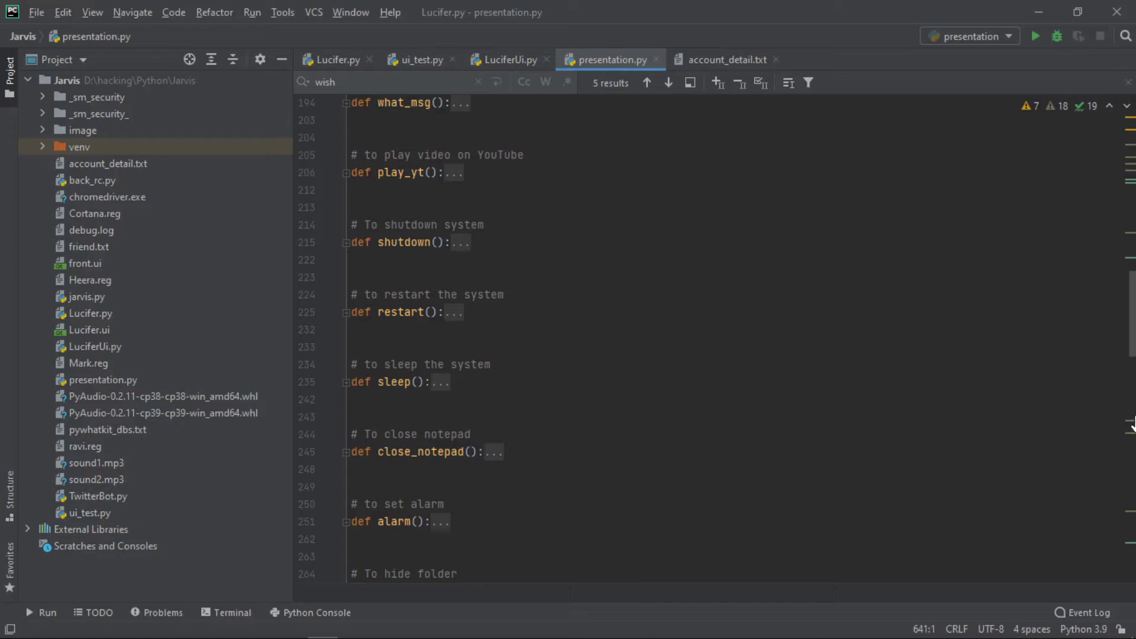
Run the 'presentation' configuration so the assistant opens Google results for 'what is jarvis'.
{"action": "left_click", "coordinate": [1034, 36]}
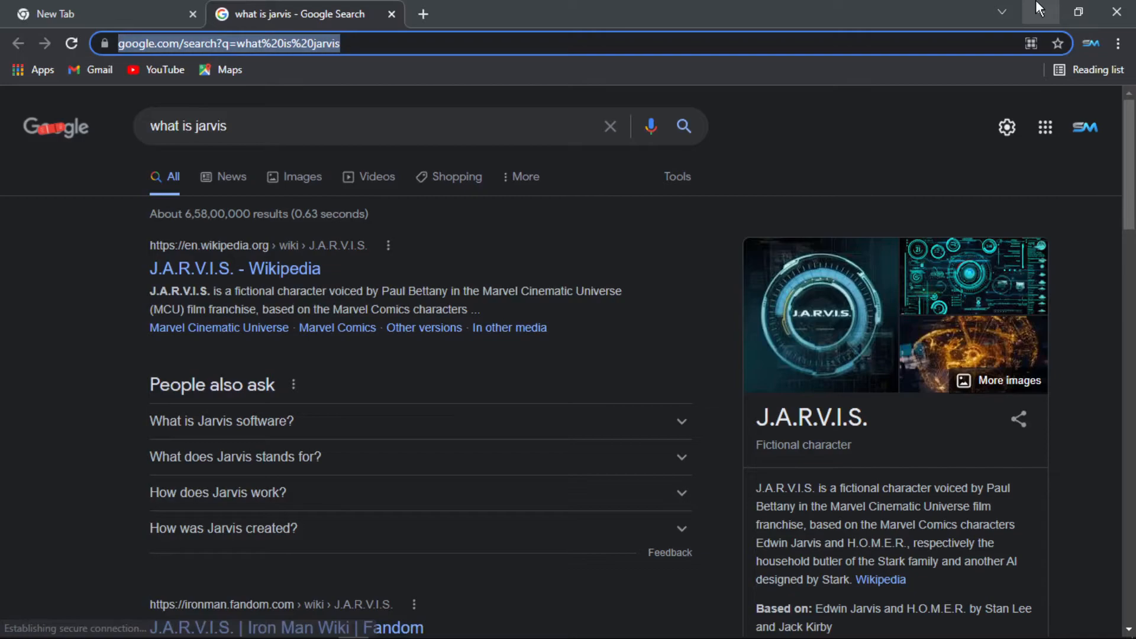
Minimize Chrome so the assistant can open a YouTube search for 's.m. security'.
{"action": "left_click", "coordinate": [1040, 9]}
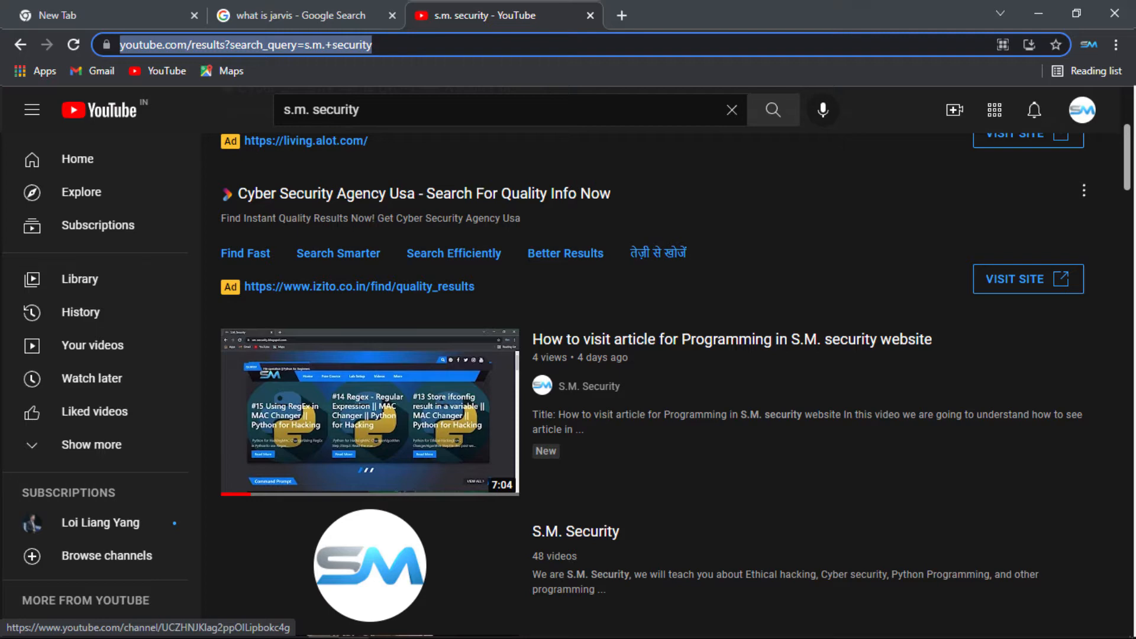
Return to the assistant to play the Kutty Pattas video, then minimize Chrome again.
{"action": "key", "text": "alt+Tab"}
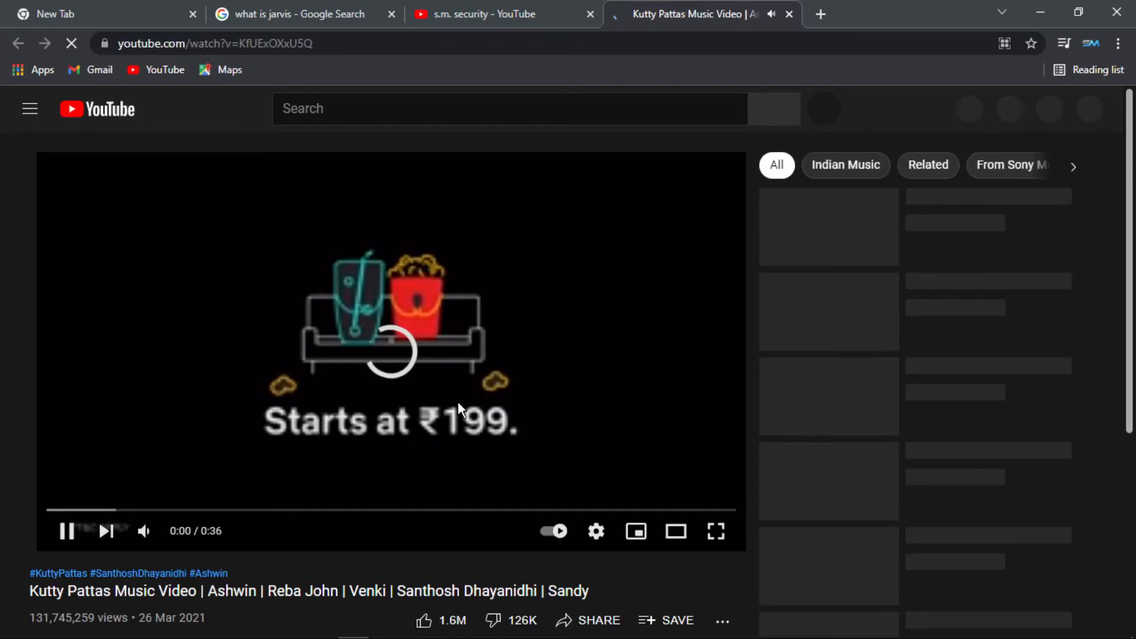
{"action": "left_click", "coordinate": [1040, 13]}
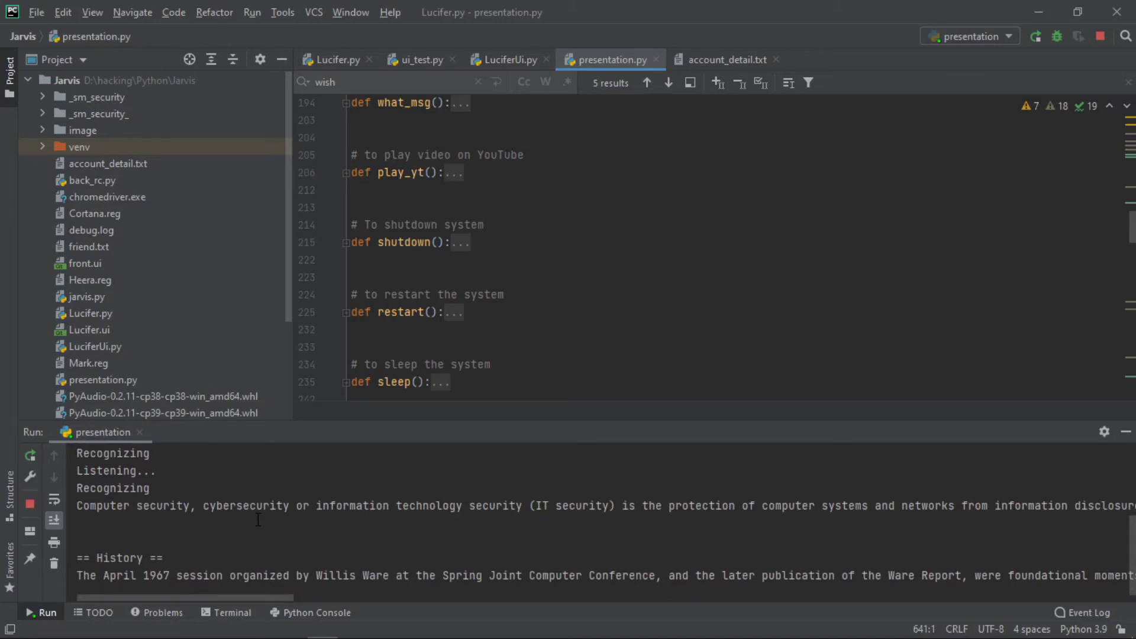
Enter the username _sm_security_ in the Run console so the assistant opens that Instagram profile.
{"action": "left_click", "coordinate": [225, 579]}
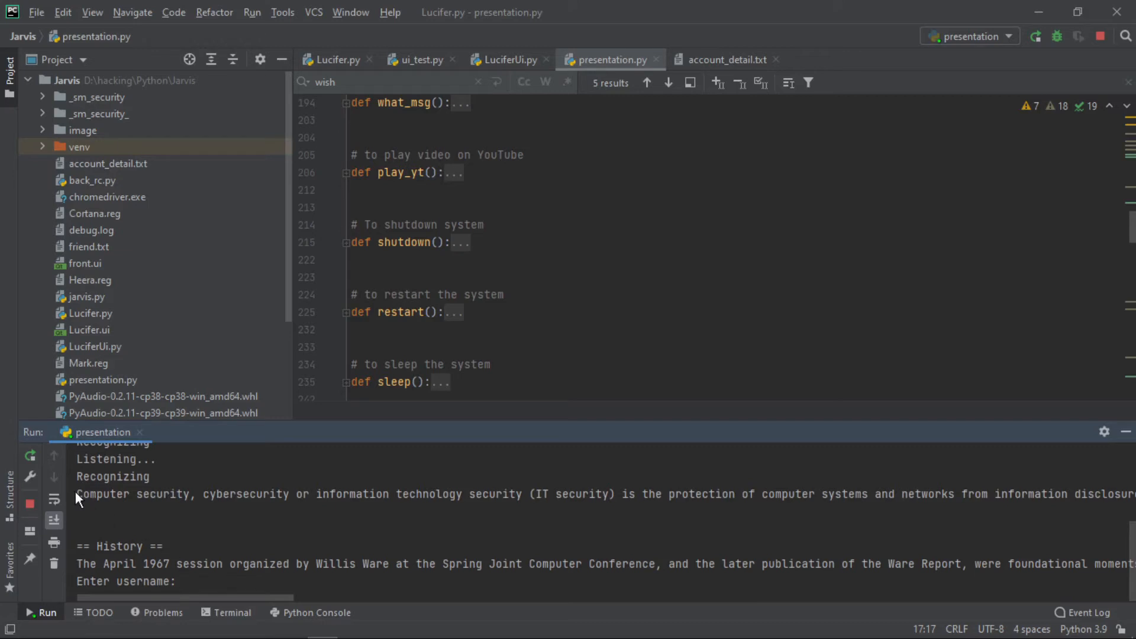
{"action": "mouse_move", "coordinate": [75, 491]}
{"action": "left_mouse_down"}
{"action": "mouse_move", "coordinate": [216, 537]}
{"action": "mouse_move", "coordinate": [342, 544]}
{"action": "left_mouse_up"}
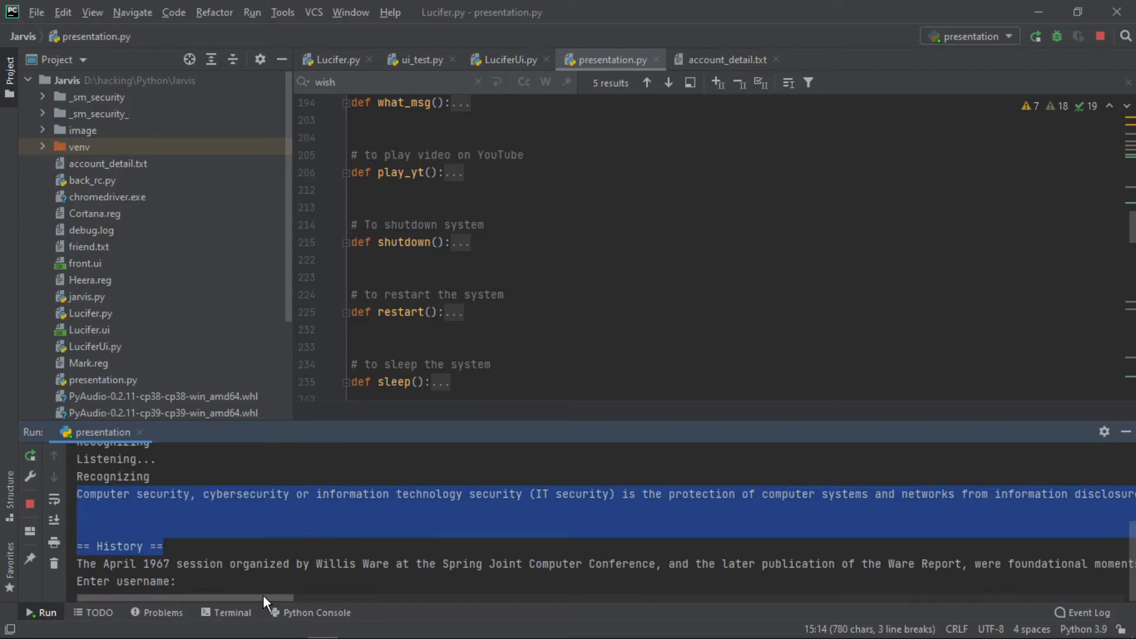
{"action": "mouse_move", "coordinate": [263, 597]}
{"action": "left_mouse_down"}
{"action": "mouse_move", "coordinate": [1021, 596]}
{"action": "mouse_move", "coordinate": [310, 596]}
{"action": "left_mouse_up"}
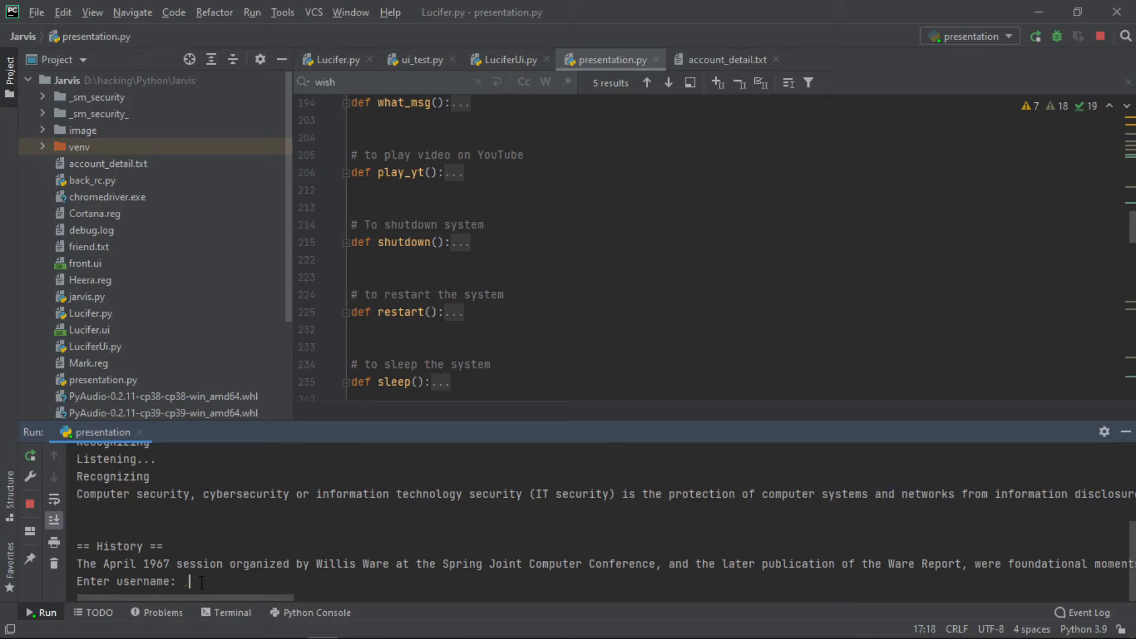
{"action": "type", "text": "_sm_security"}
{"action": "type", "text": "_"}
{"action": "key", "text": "Return"}
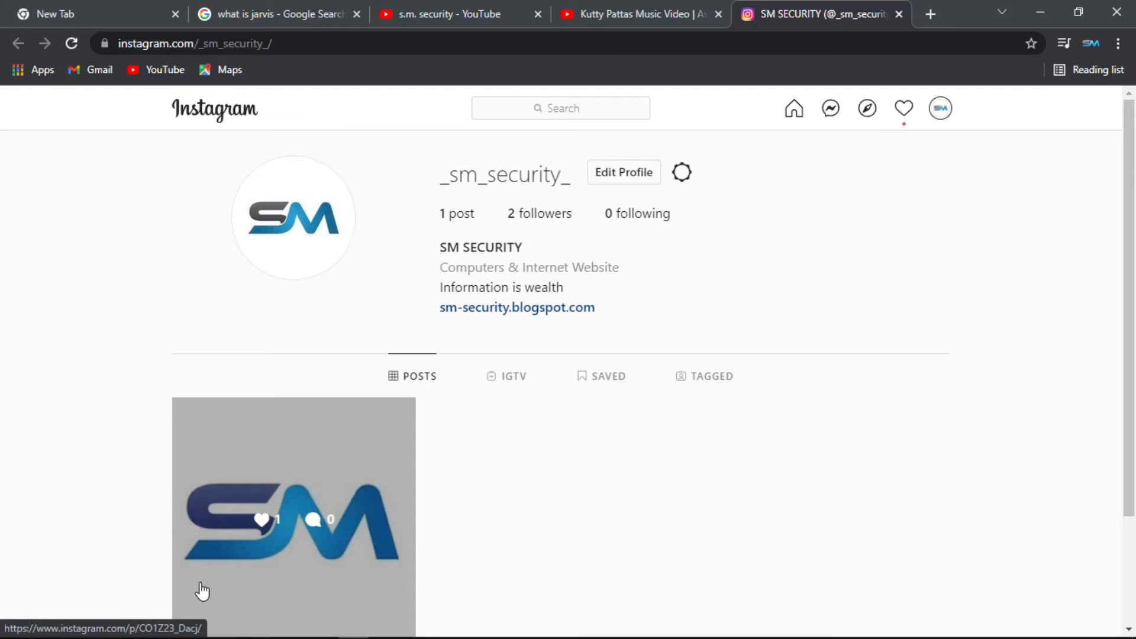
Switch from the _sm_security_ Instagram profile back to the assistant's Run console.
{"action": "key", "text": "alt+Tab"}
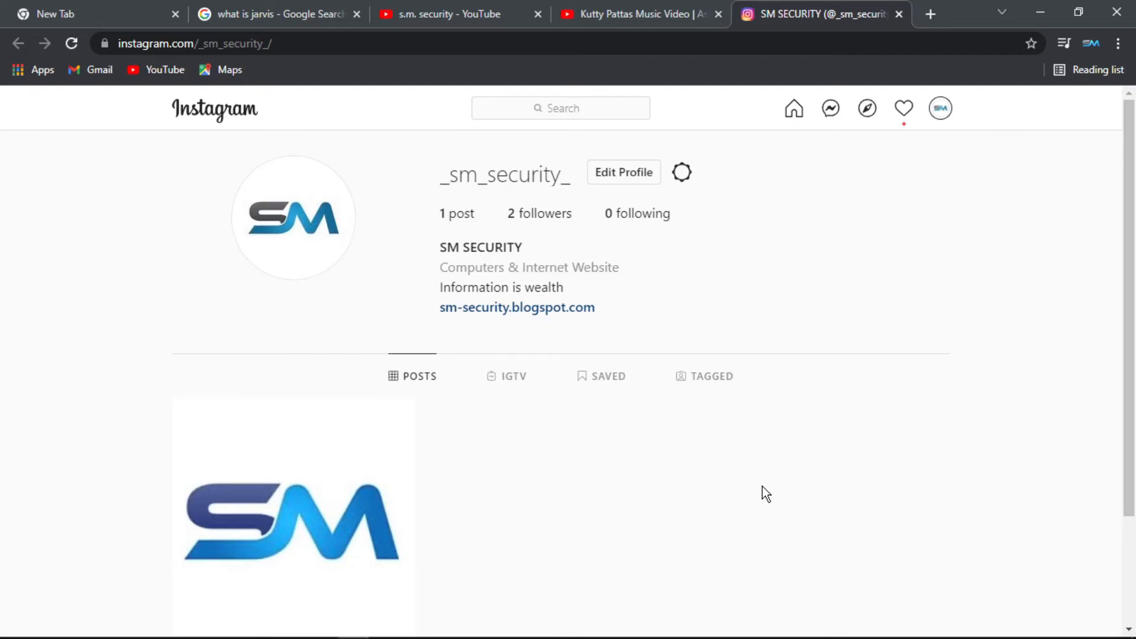
{"action": "key", "text": "alt+Tab"}
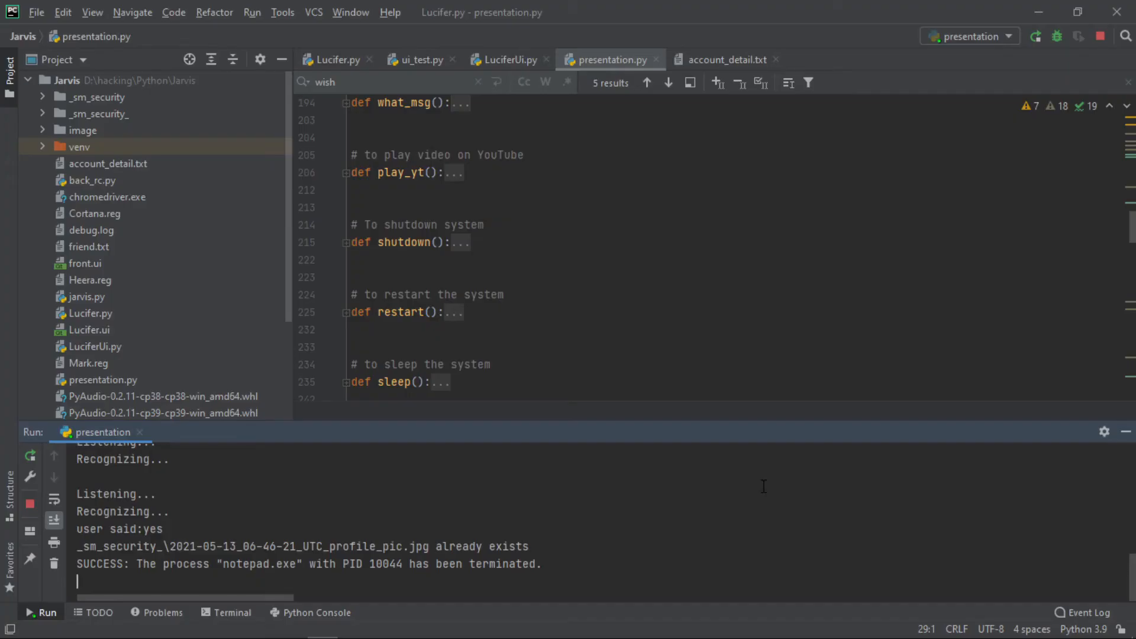